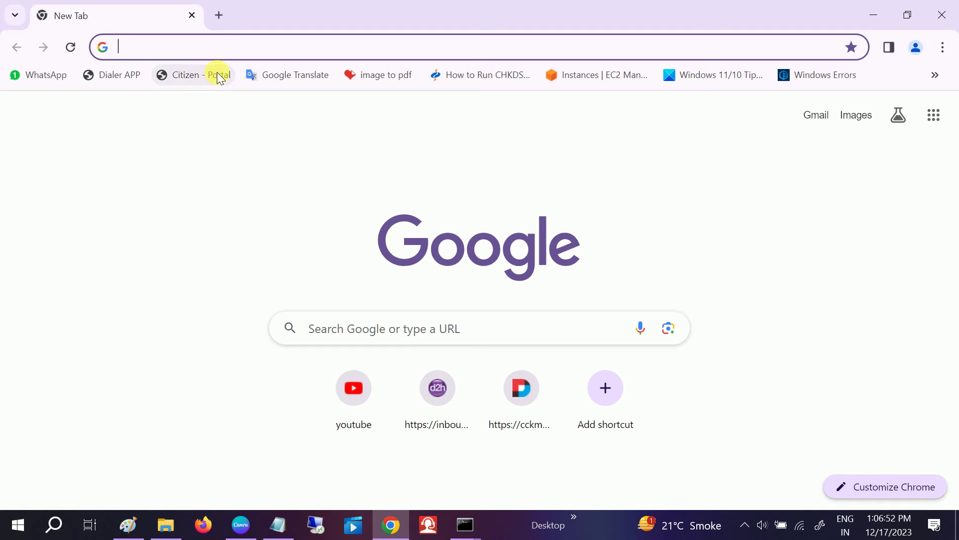
From the three-dot menu, open Settings and go to Privacy and security > Site settings
click(944, 48)
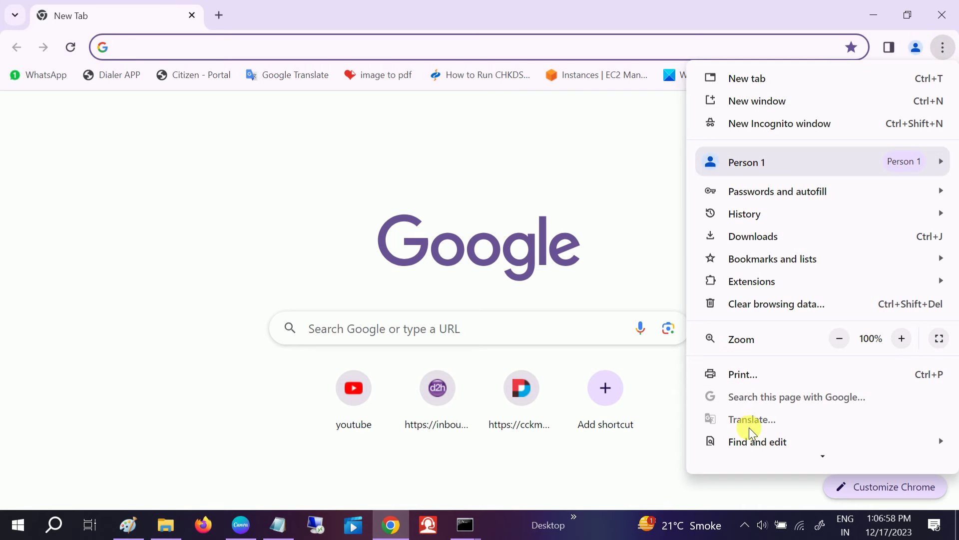
mouse_move(748, 454)
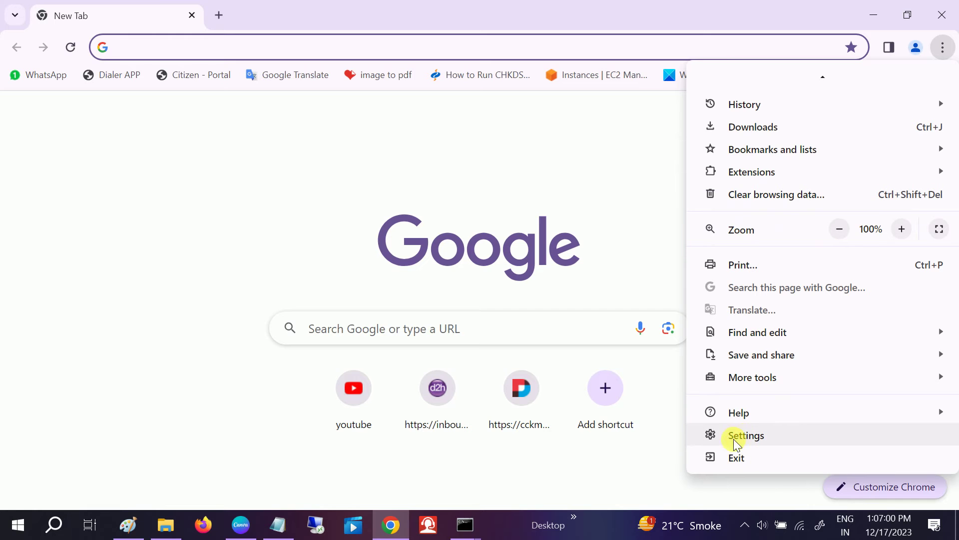
click(739, 439)
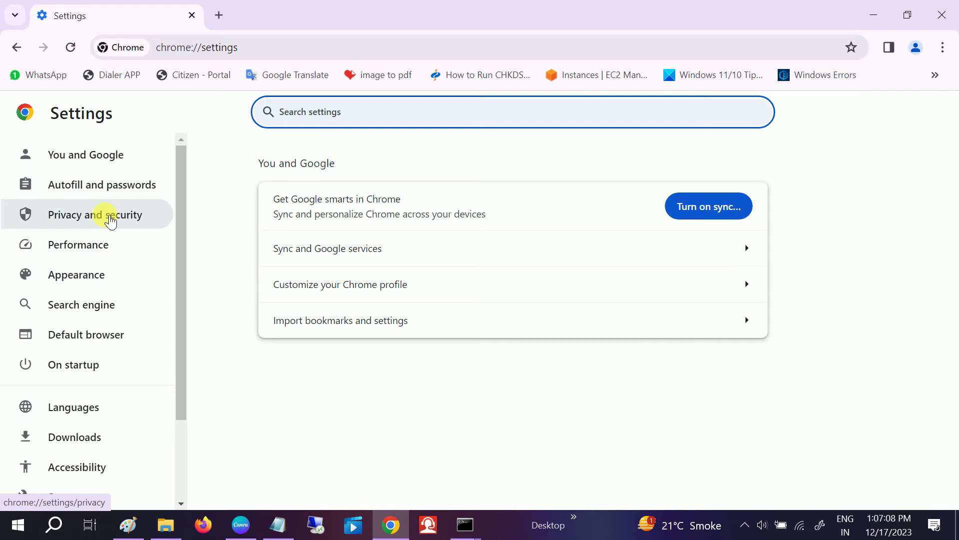
click(111, 220)
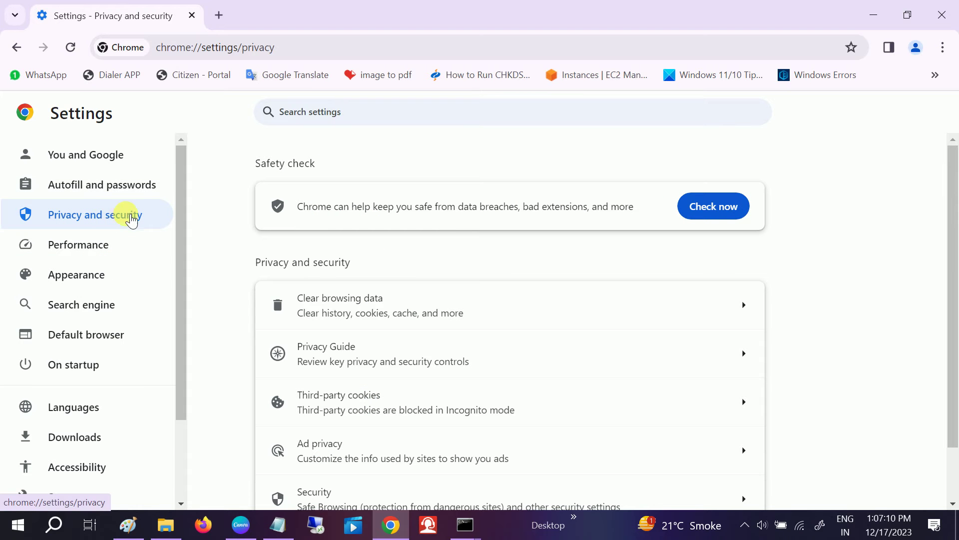
scroll(337, 421, down, 1)
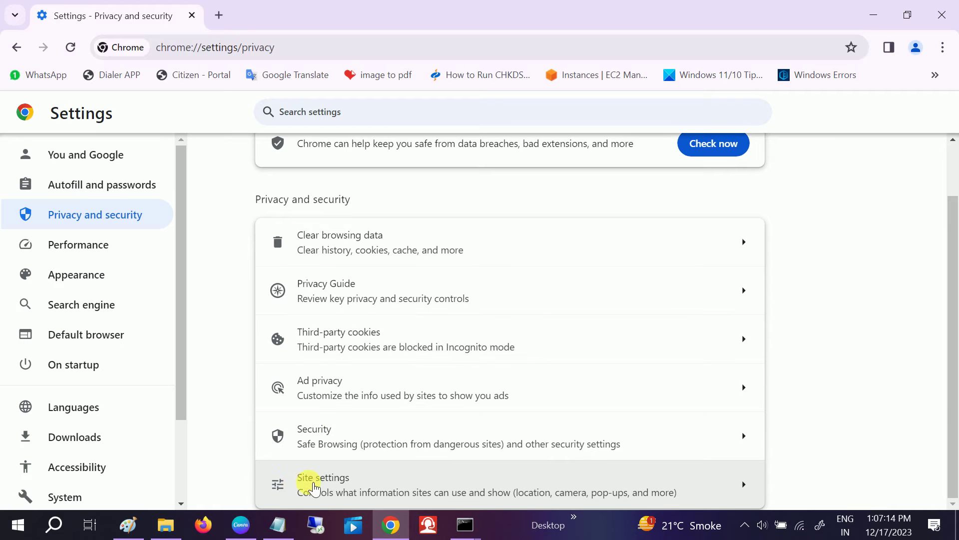
click(332, 481)
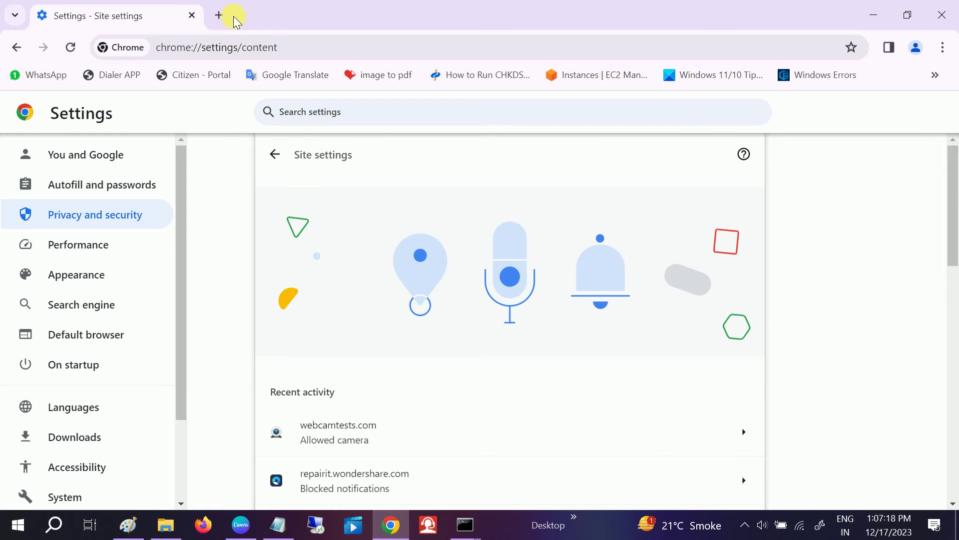
Load YouTube from a new tab's shortcut and open youtube.com's Site settings from the address-bar site info
click(219, 15)
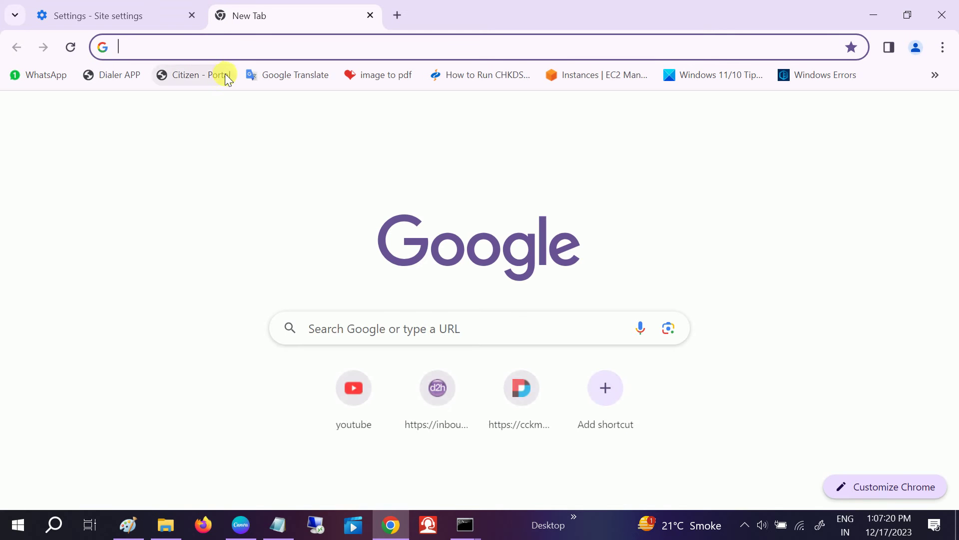
click(354, 419)
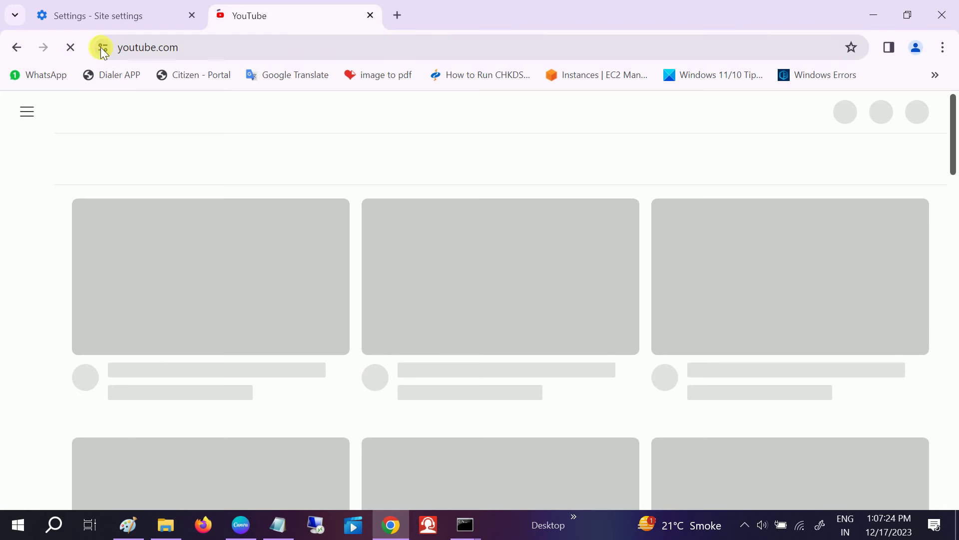
click(102, 47)
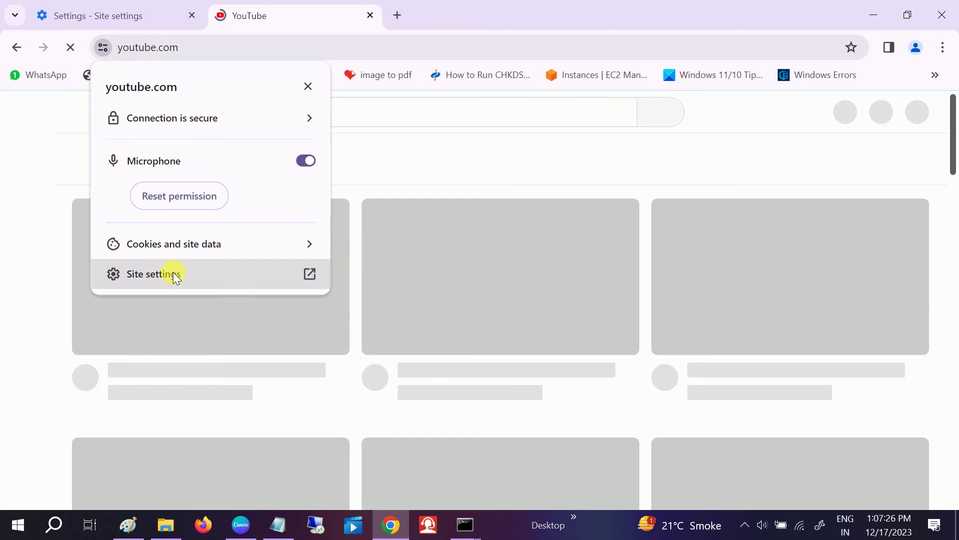
click(173, 272)
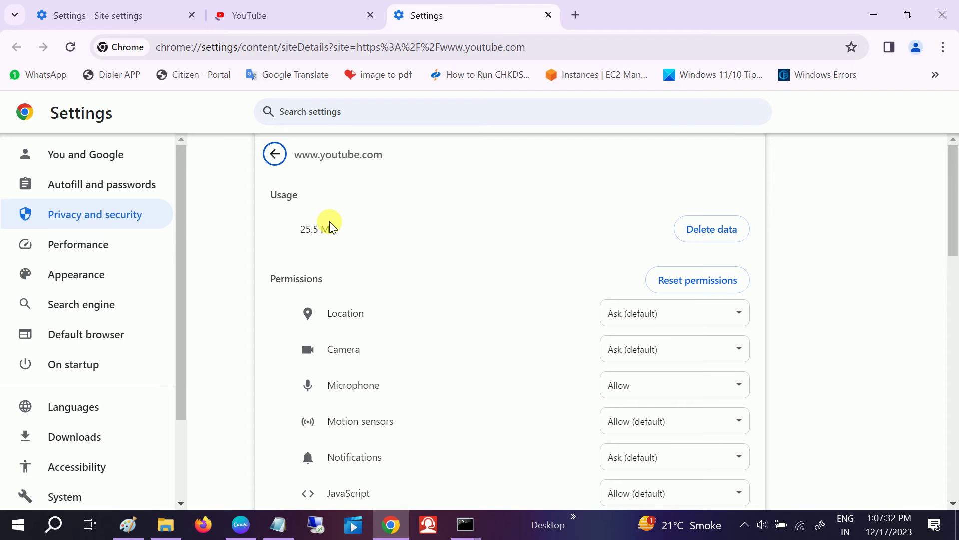
scroll(330, 225, down, 3)
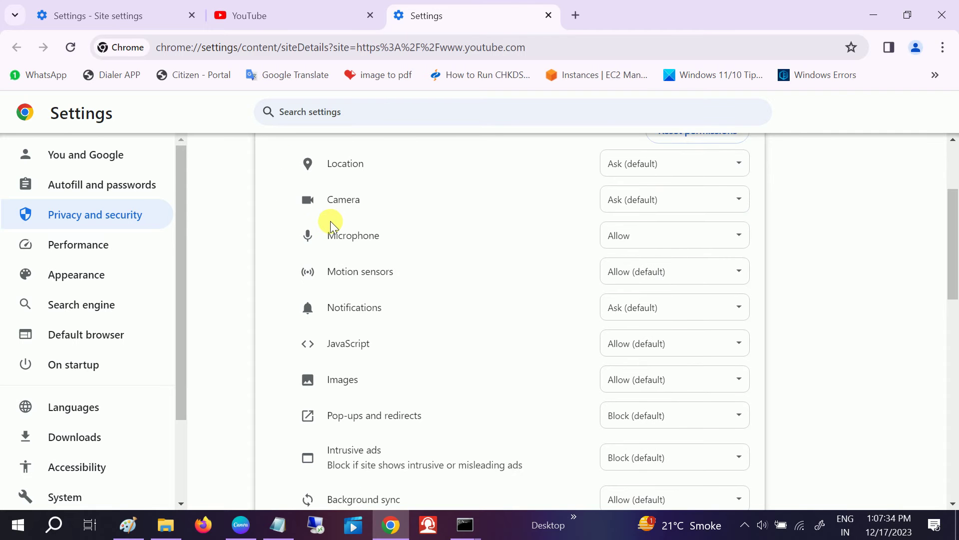
scroll(331, 223, down, 6)
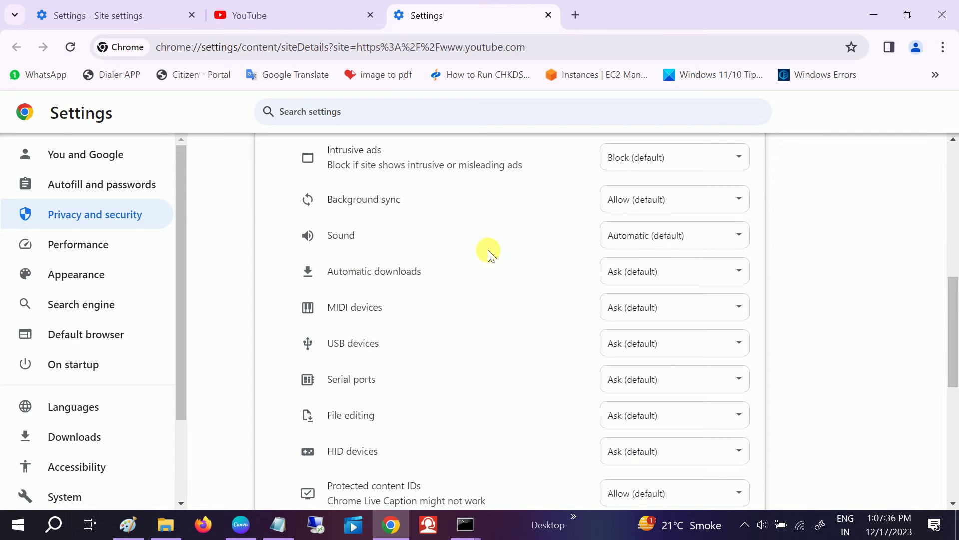
click(642, 239)
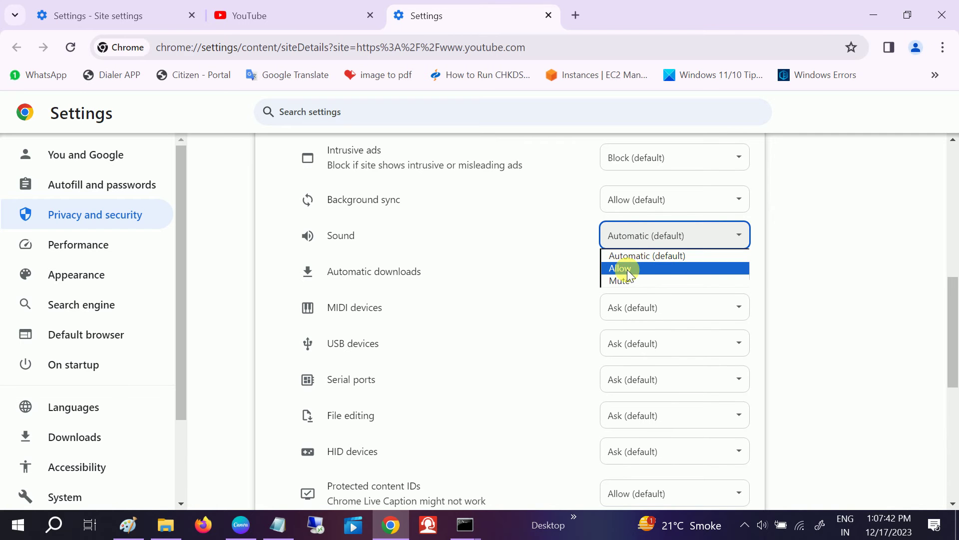
click(568, 248)
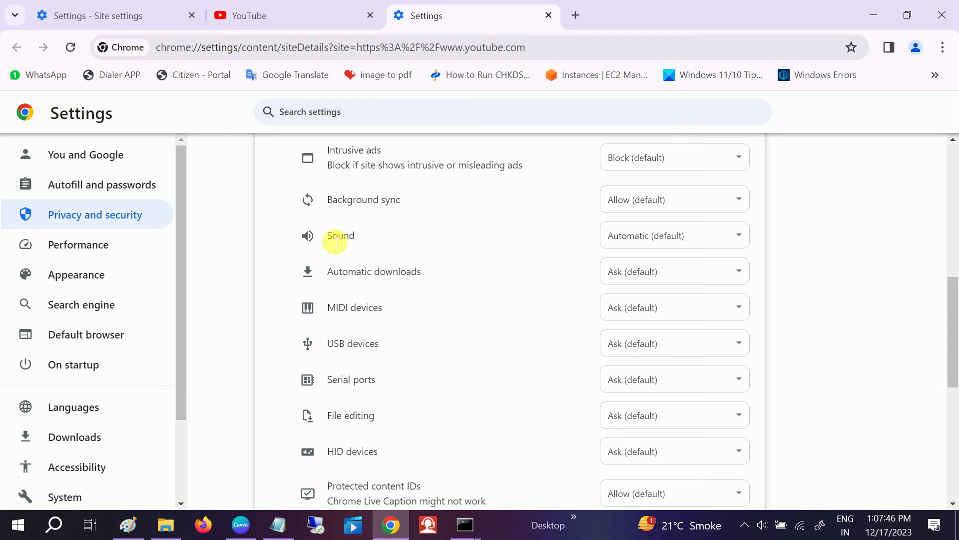
click(664, 236)
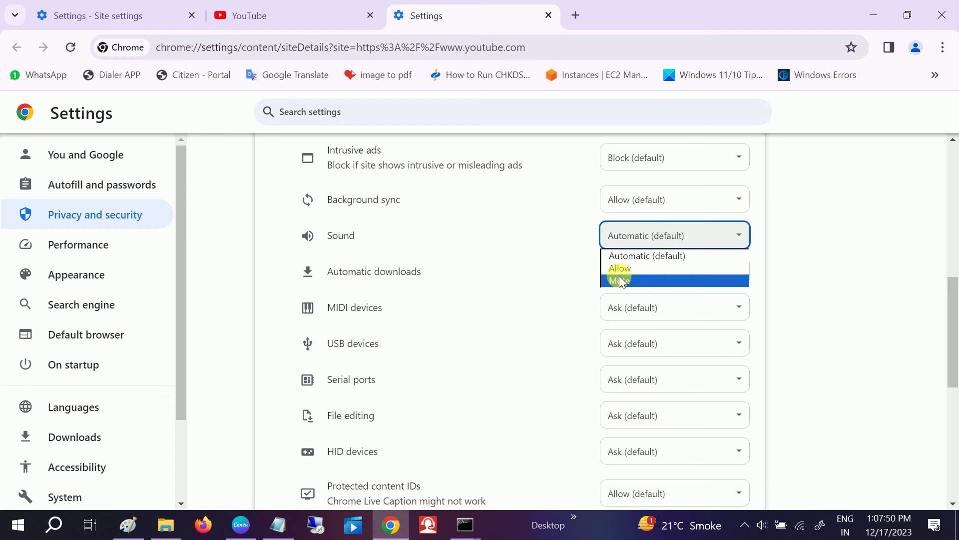
click(523, 260)
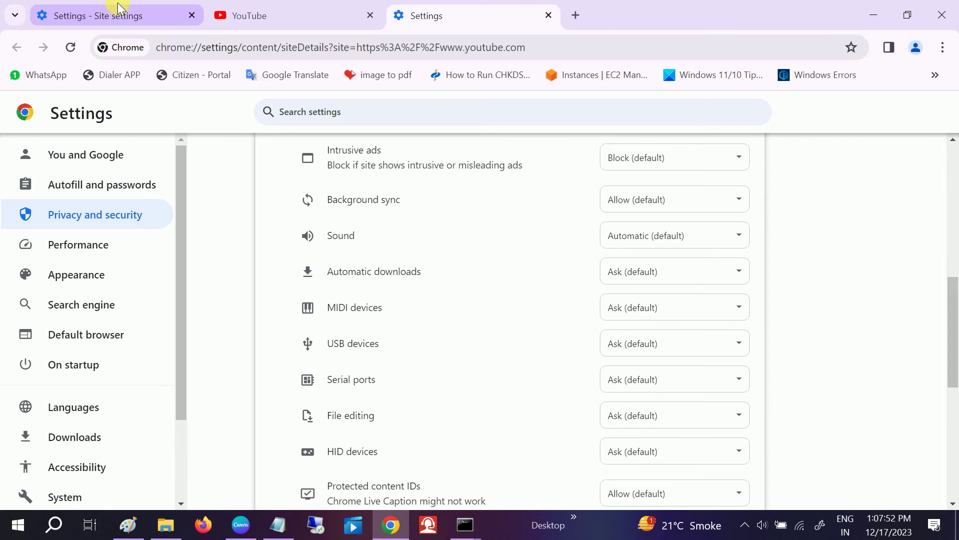
Return to the general Site settings page and expand the additional permissions list
click(114, 23)
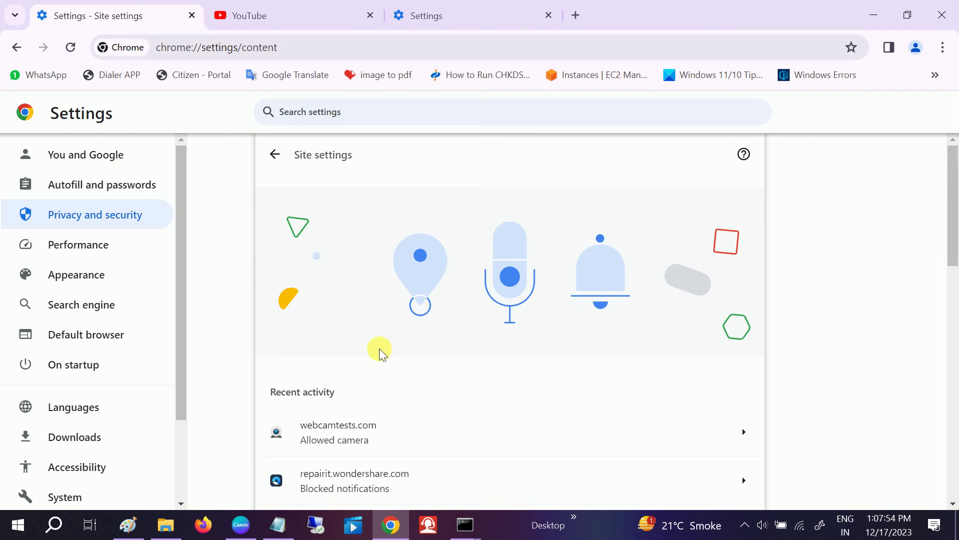
scroll(385, 357, down, 5)
scroll(387, 365, down, 3)
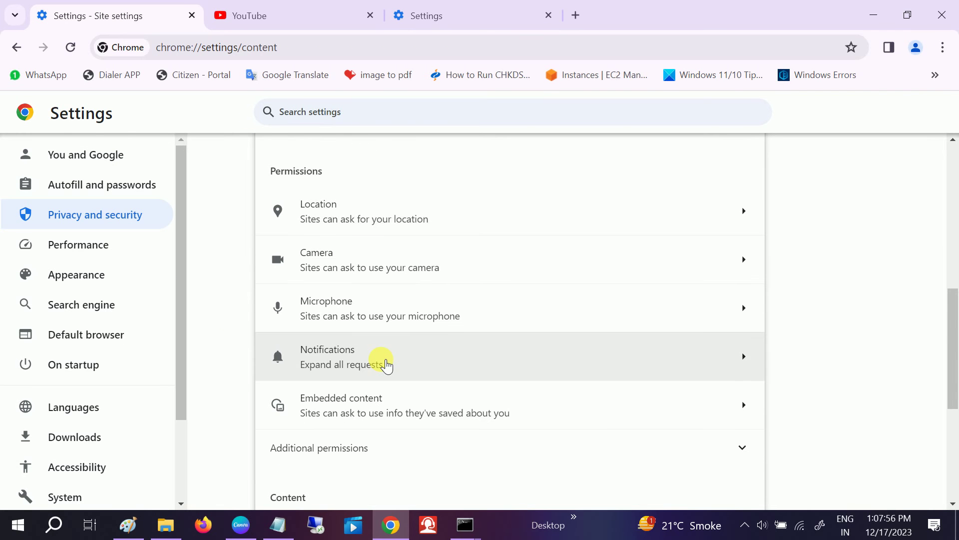
scroll(387, 365, down, 4)
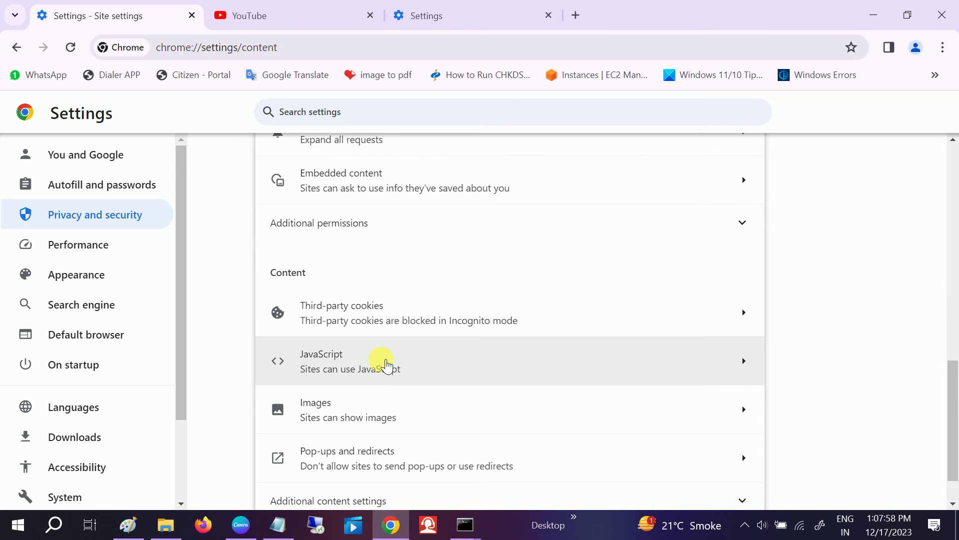
scroll(387, 366, down, 1)
scroll(387, 365, up, 3)
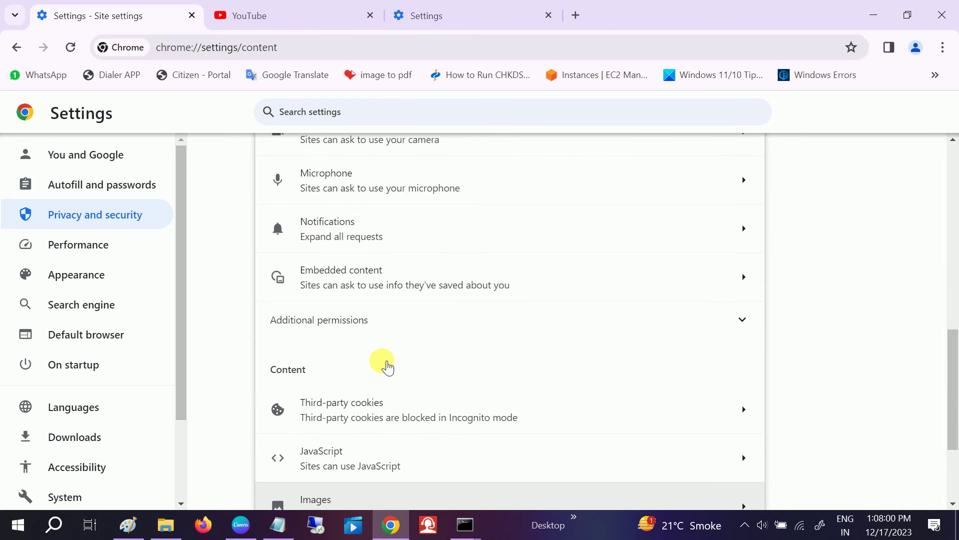
scroll(384, 363, up, 2)
scroll(440, 322, up, 3)
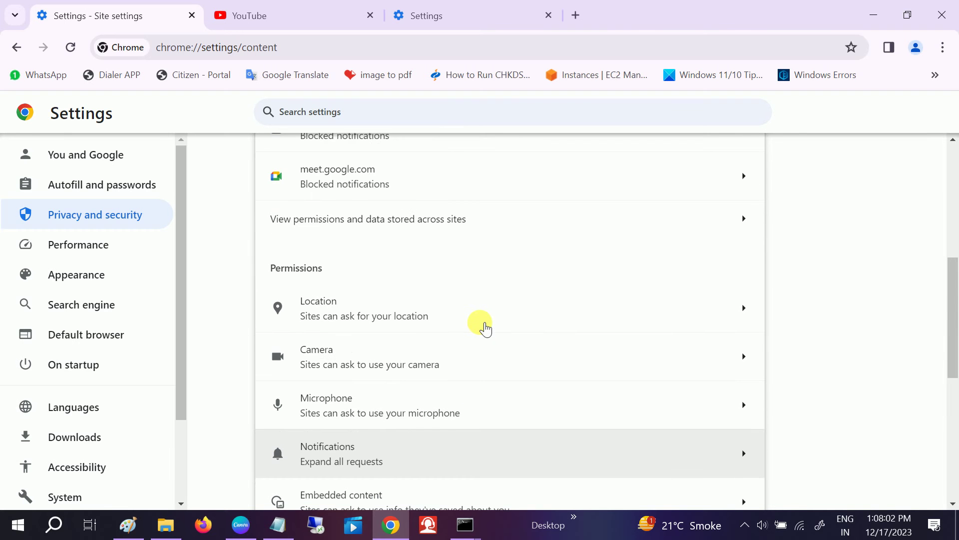
scroll(570, 320, down, 3)
scroll(569, 324, down, 2)
click(358, 323)
Expand Additional content settings and open the Sound settings for sites
scroll(359, 325, down, 4)
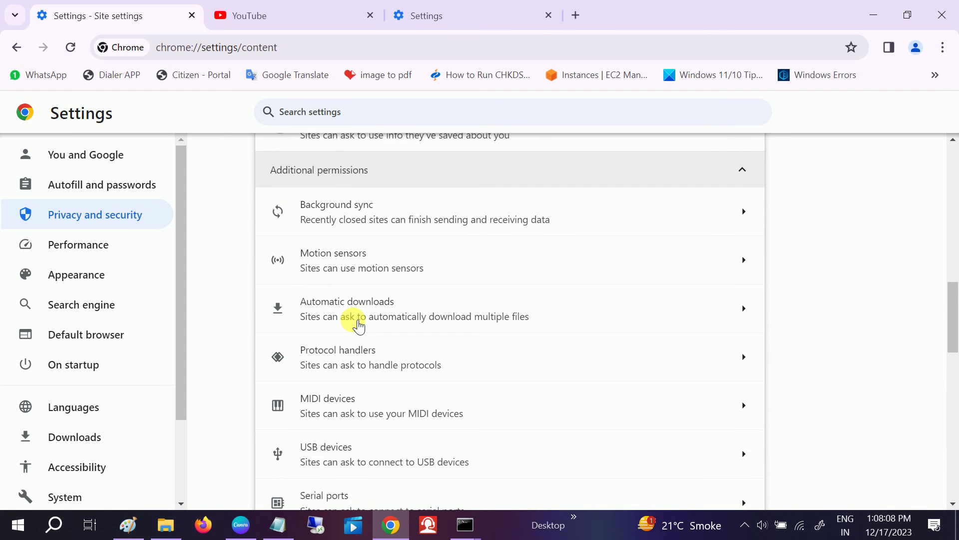
scroll(359, 326, down, 8)
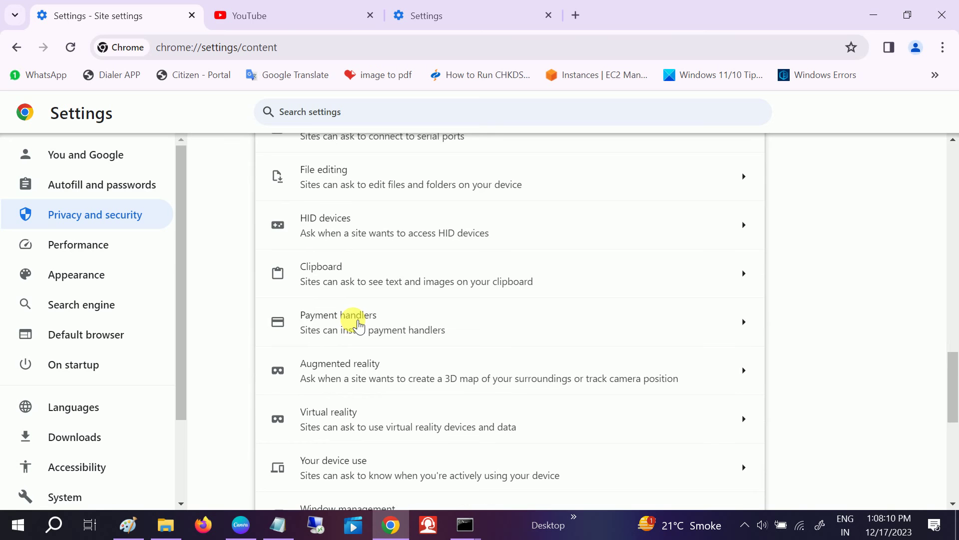
scroll(359, 326, down, 3)
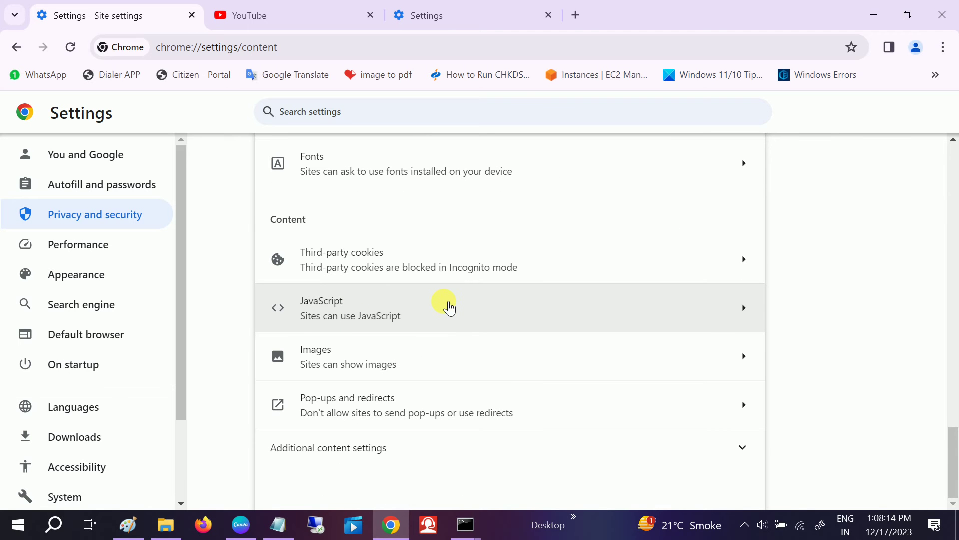
click(356, 449)
scroll(368, 417, down, 4)
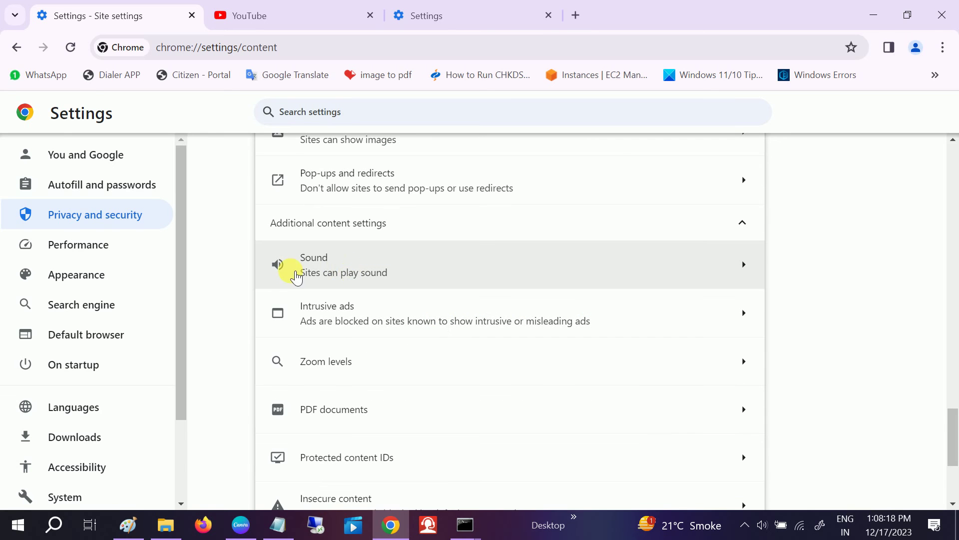
click(333, 269)
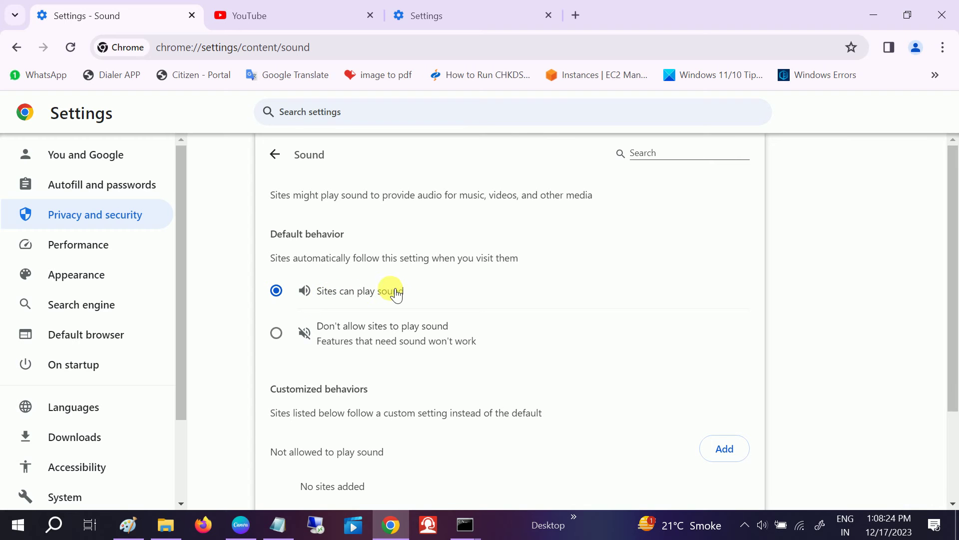
Set Sound to 'Don't allow sites to play sound', then restore 'Sites can play sound'
click(282, 332)
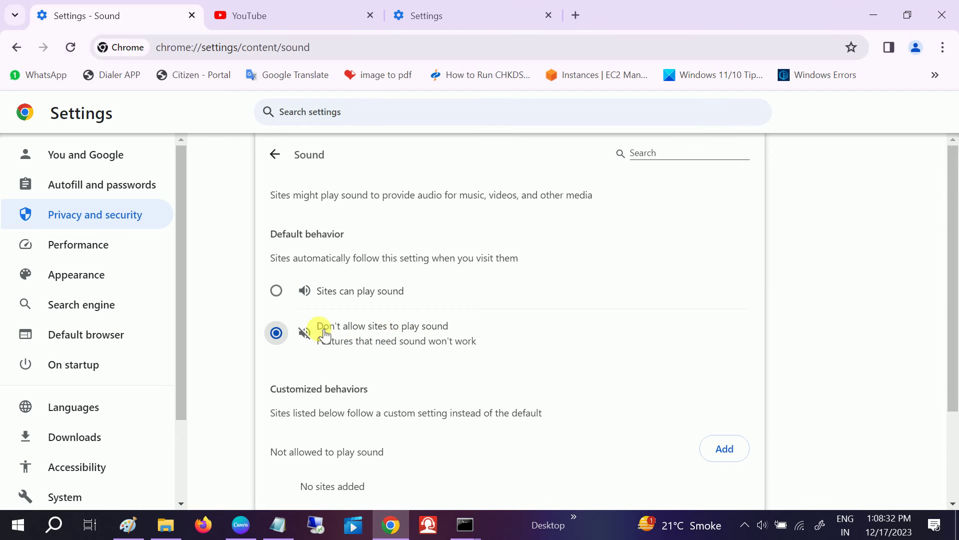
click(277, 292)
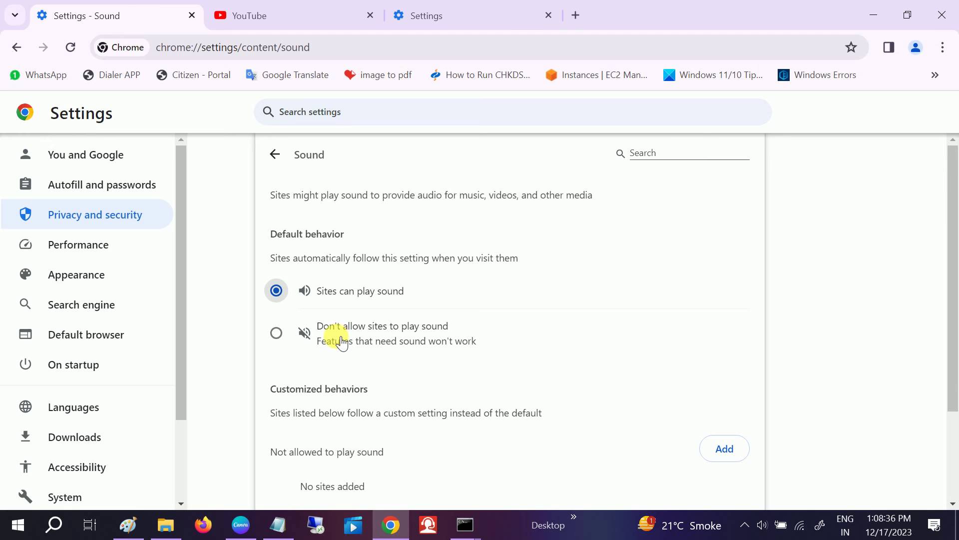
scroll(335, 319, down, 2)
scroll(303, 331, up, 1)
scroll(303, 332, up, 1)
click(455, 21)
Reset YouTube's microphone permission, allow the microphone again, and close the YouTube tab
click(582, 18)
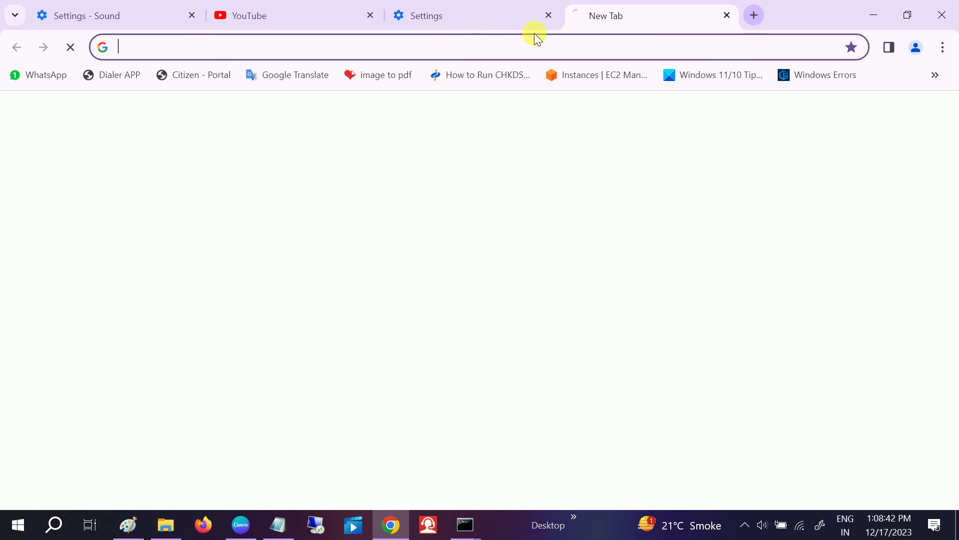
click(258, 15)
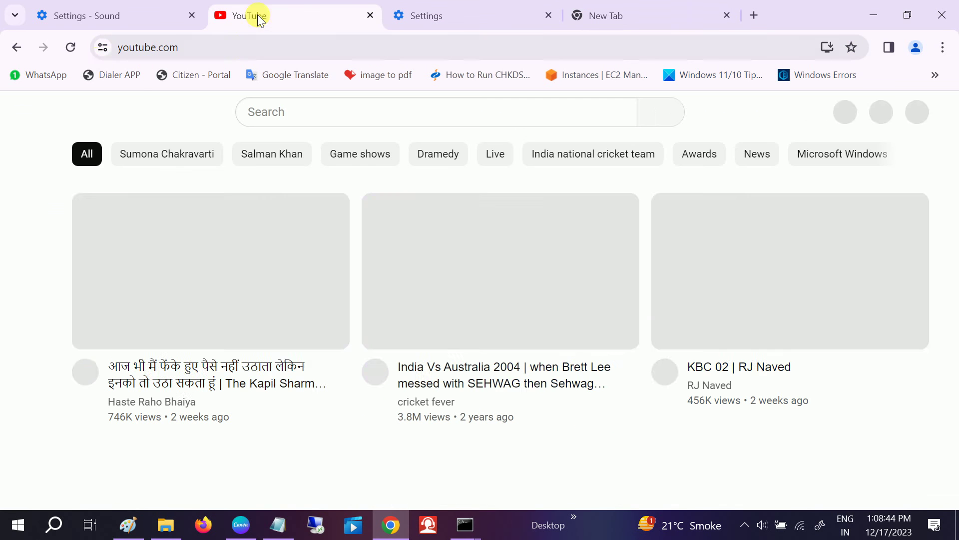
click(102, 48)
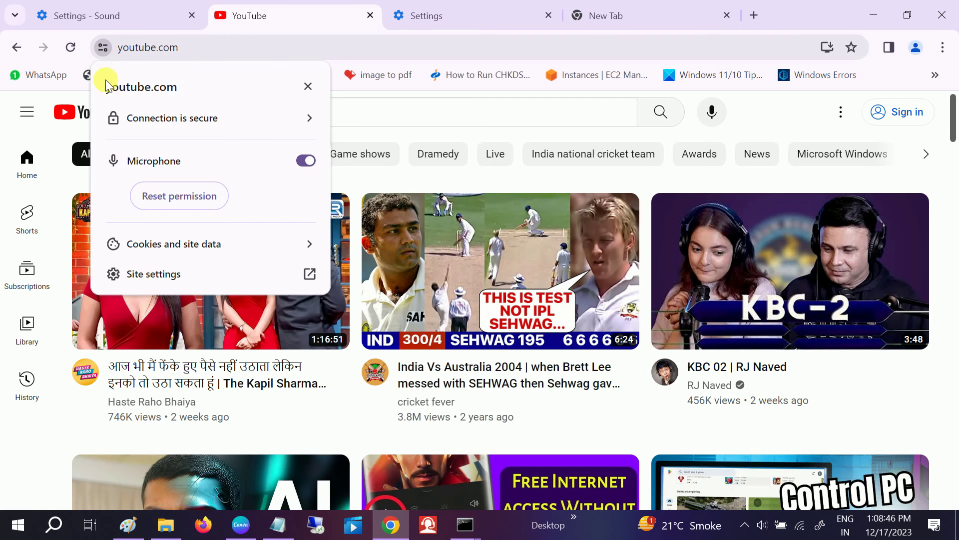
click(179, 196)
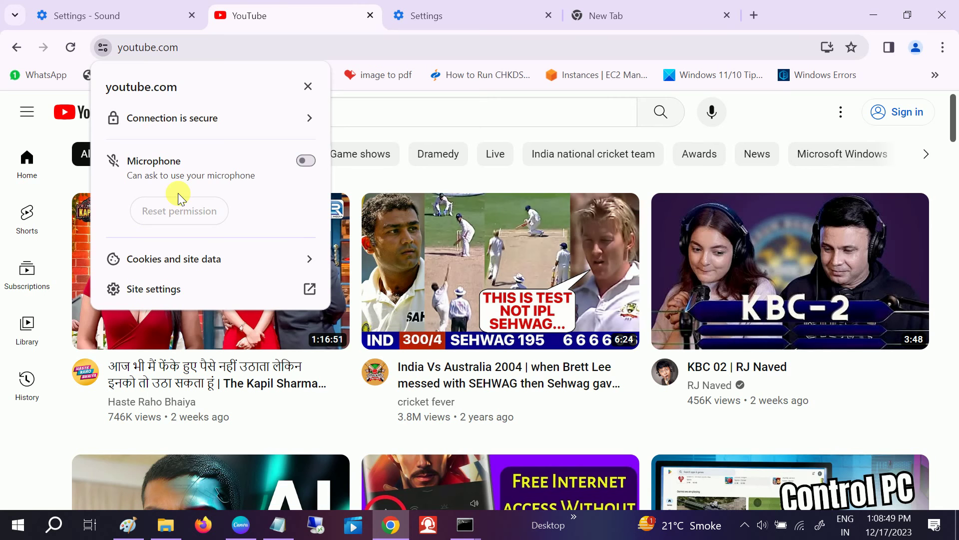
click(307, 159)
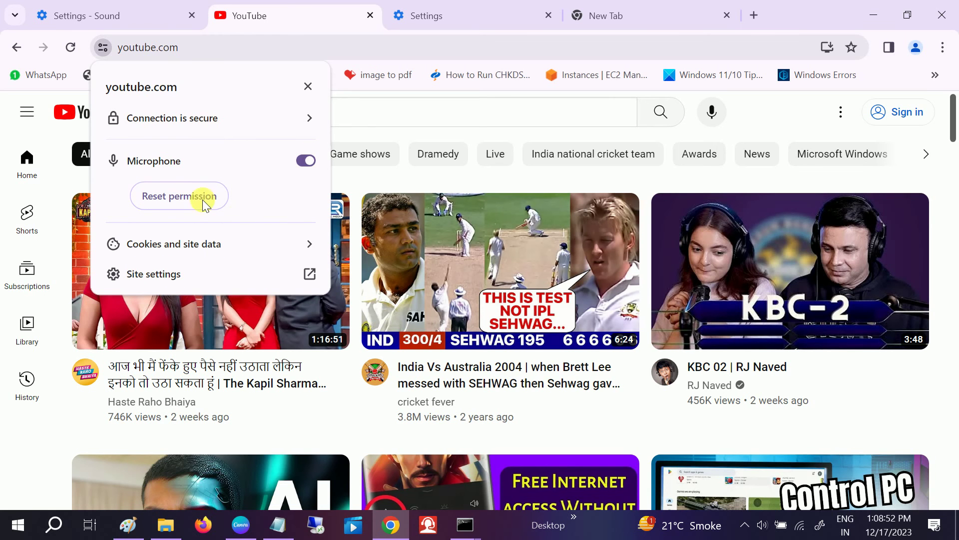
click(304, 91)
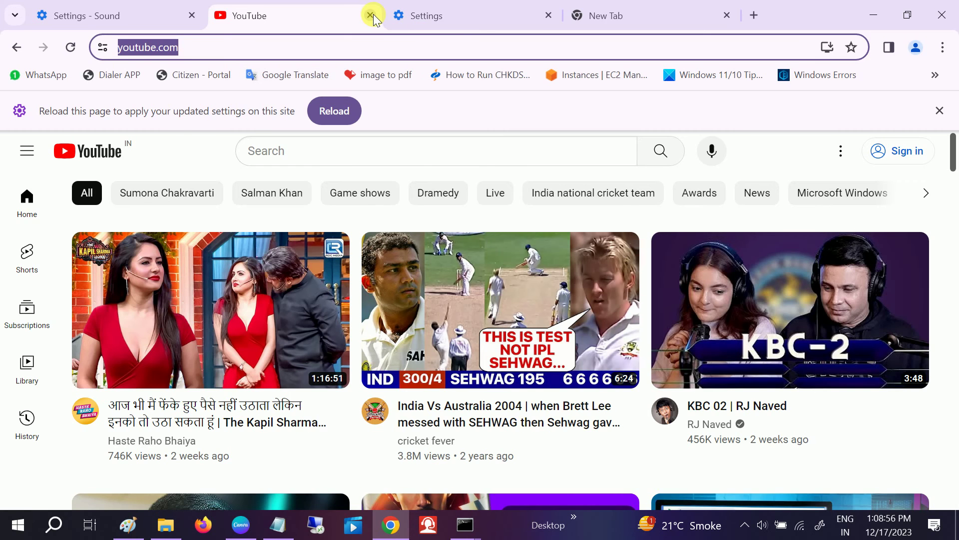
click(371, 16)
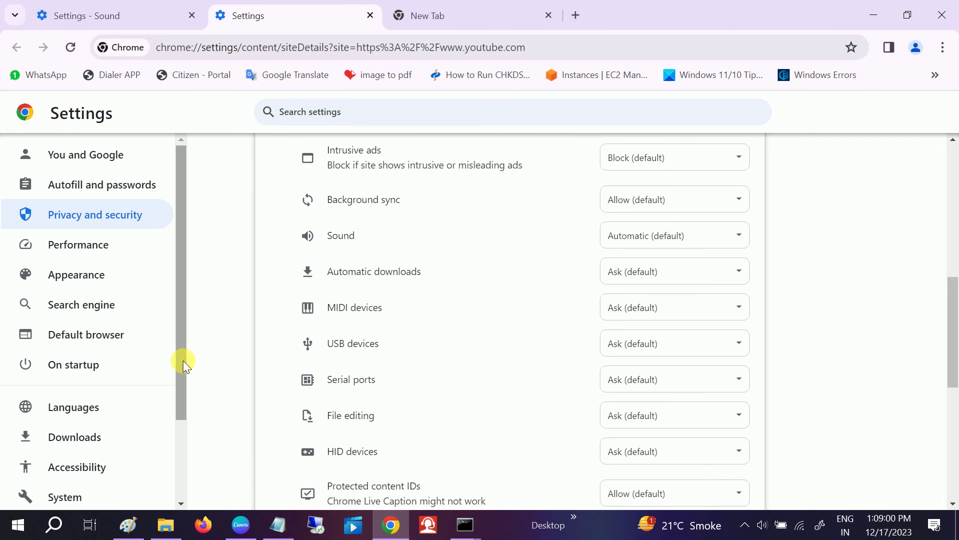
View the 'Restore settings to their original defaults' confirmation, cancel it, and close Chrome
drag(183, 370, 175, 457)
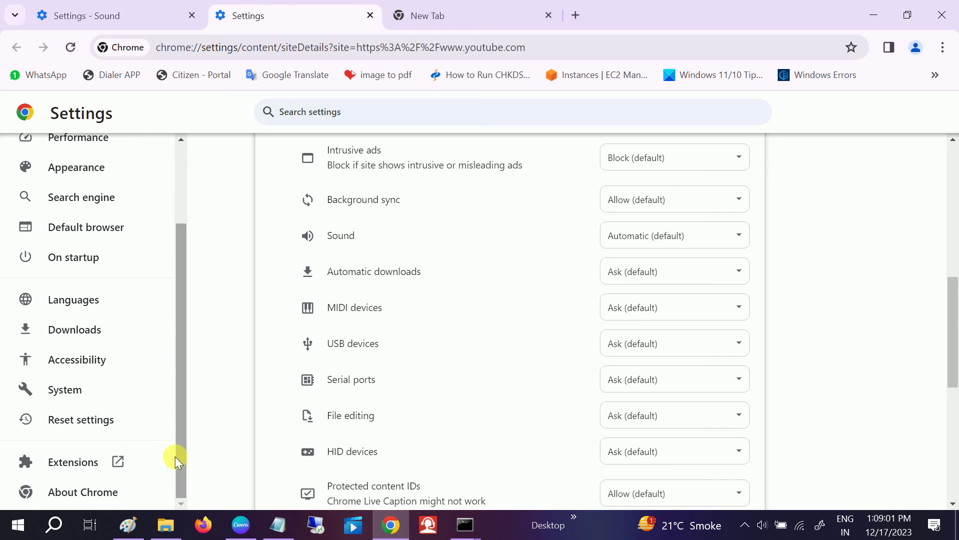
click(79, 427)
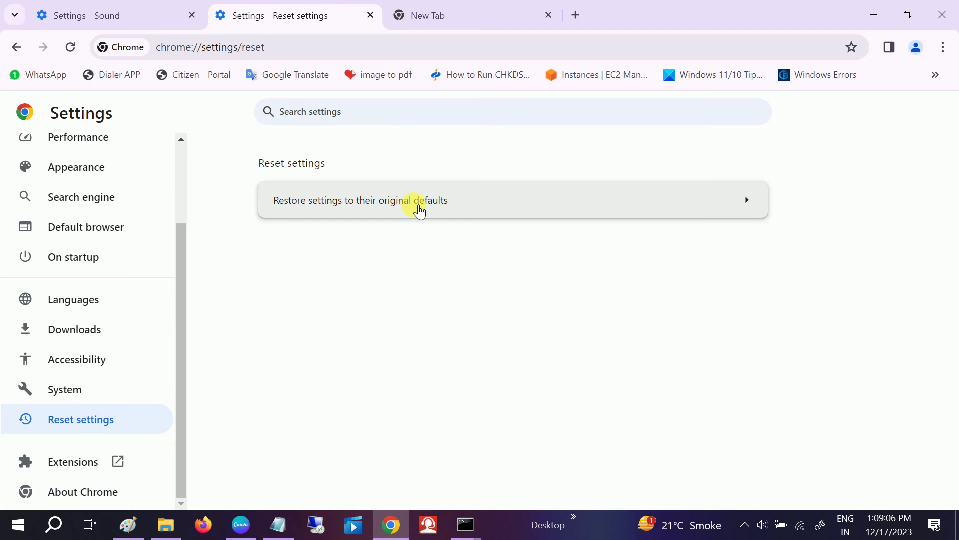
click(419, 210)
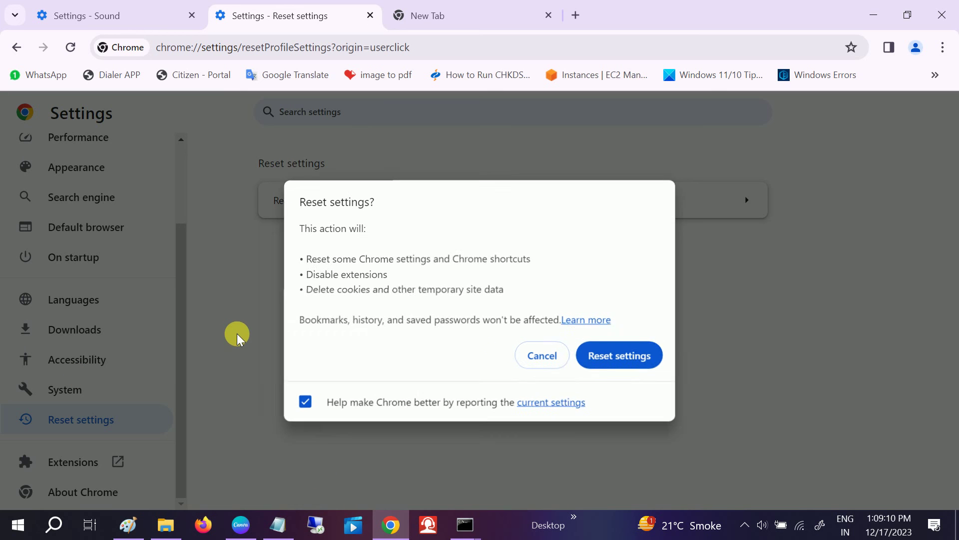
click(539, 354)
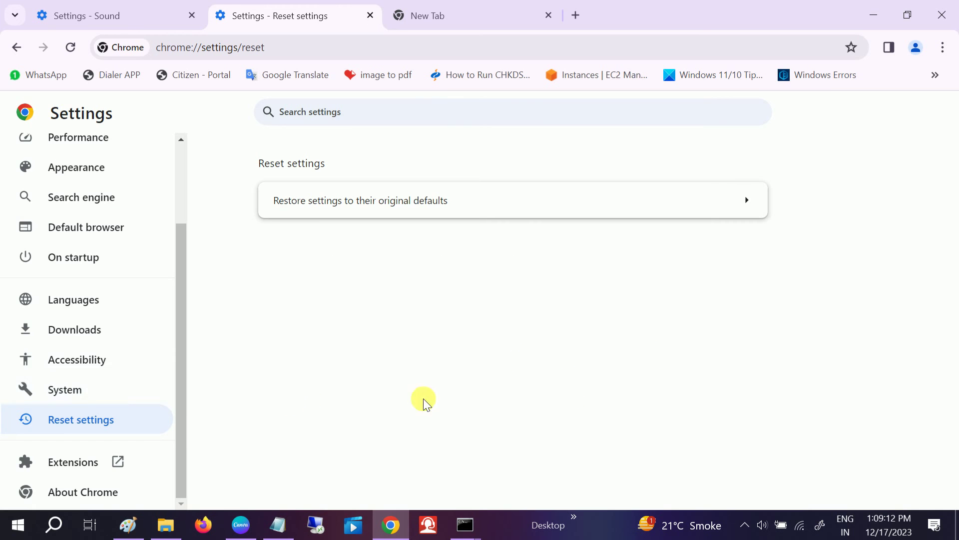
drag(180, 392, 188, 238)
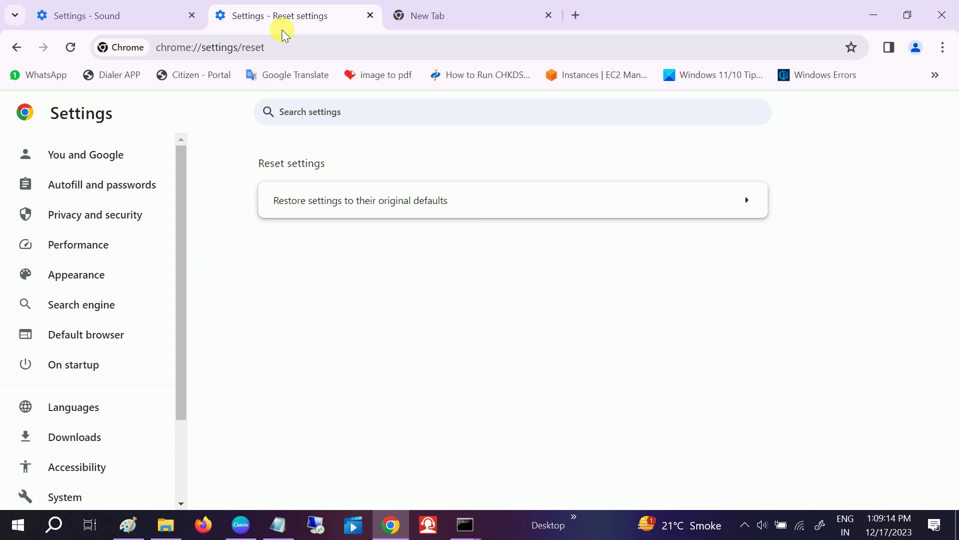
click(940, 15)
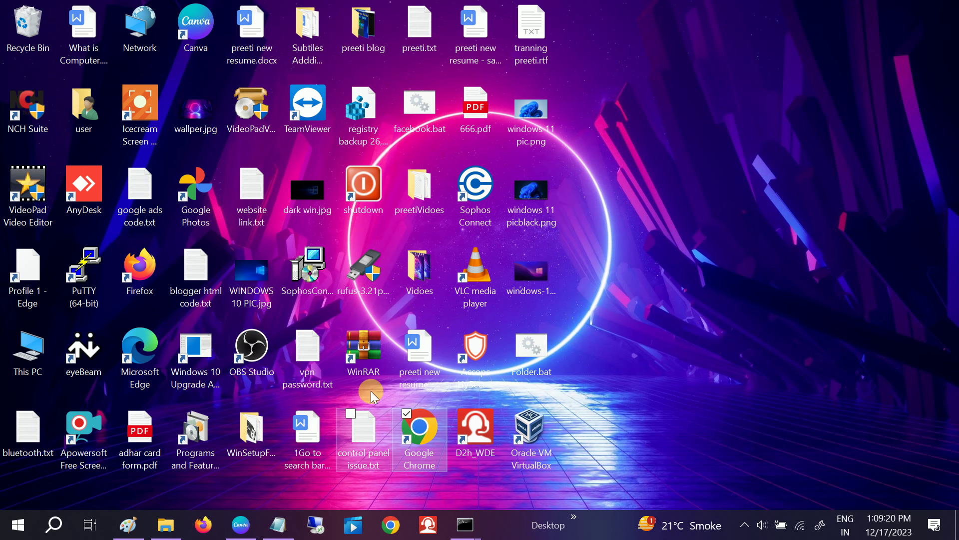
Relaunch Chrome from the desktop, open Volume mixer from the speaker icon, and load YouTube's shortcut
double_click(436, 413)
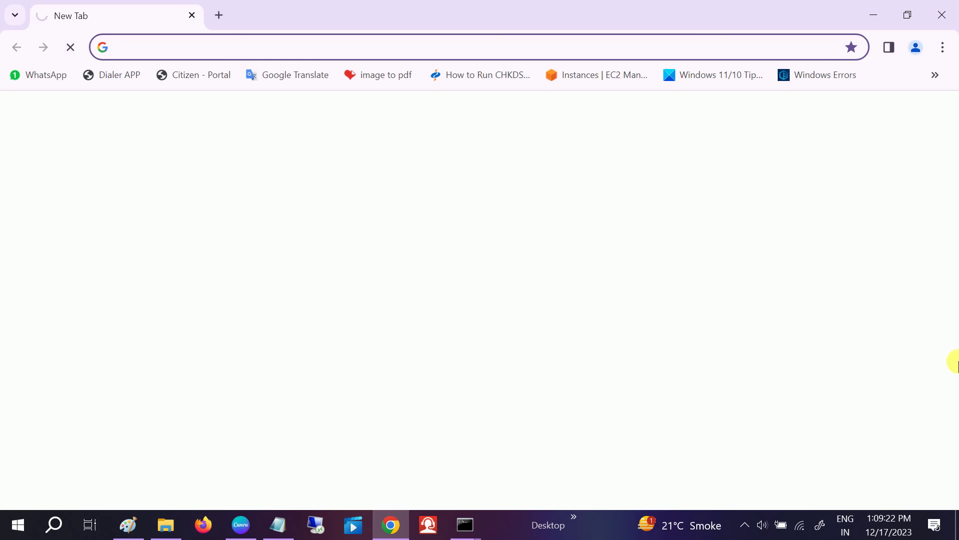
right_click(763, 525)
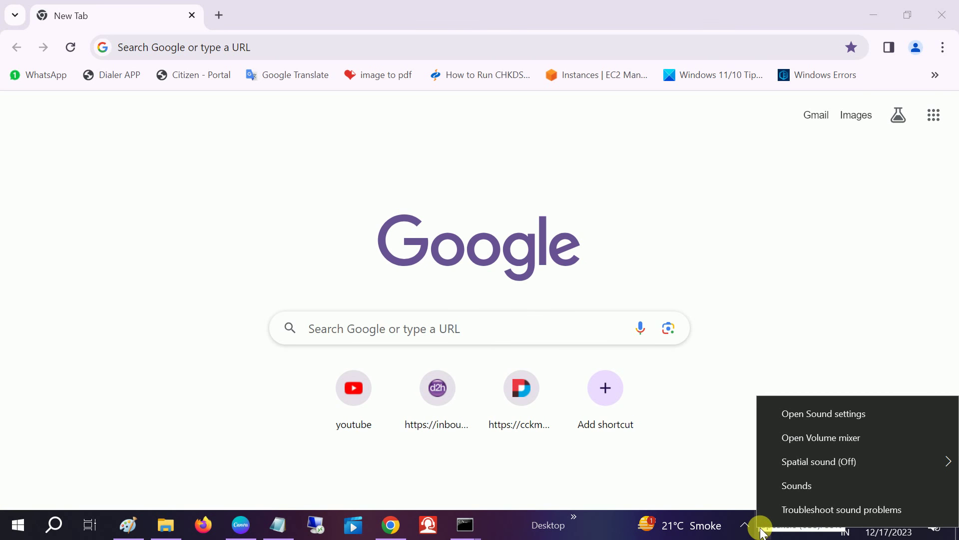
click(822, 437)
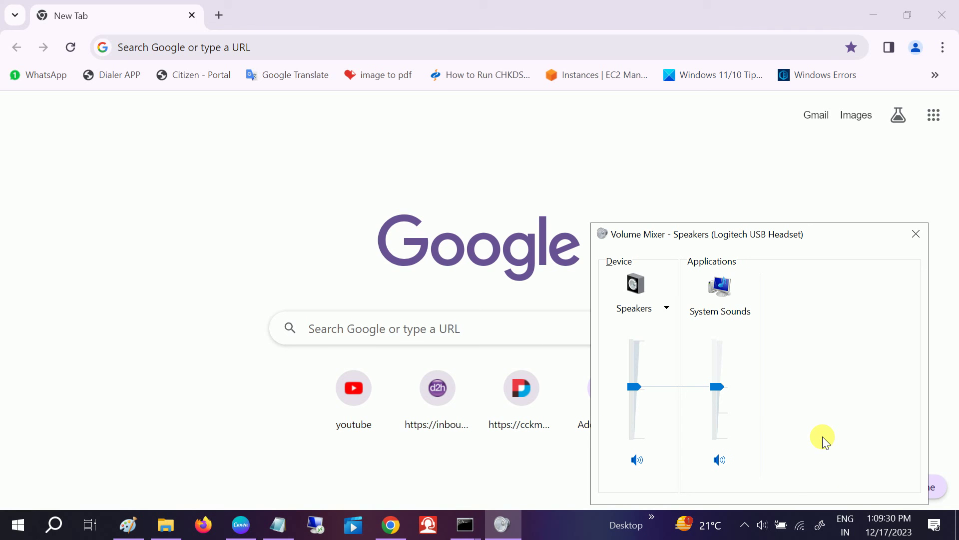
click(343, 414)
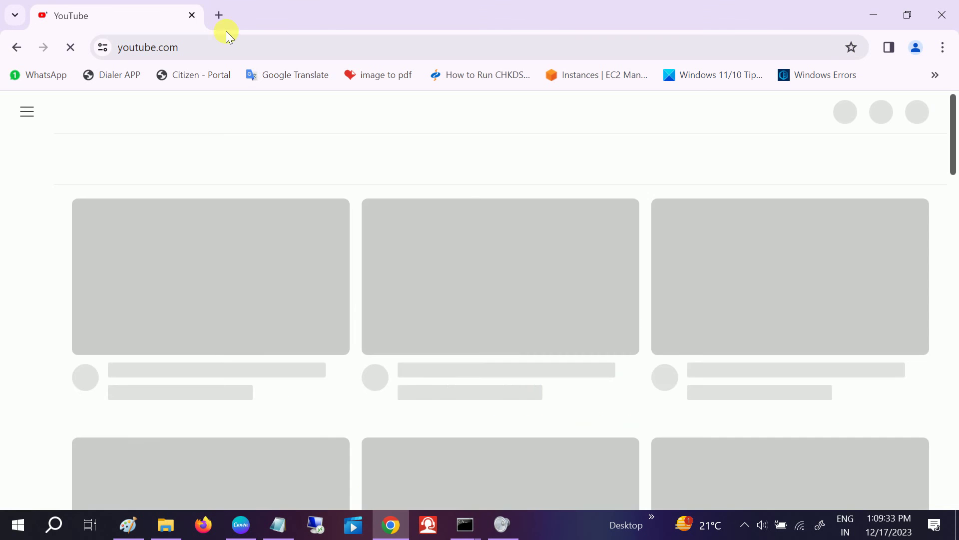
Reopen Volume mixer from the speaker tray icon and minimize Chrome to leave the mixer visible
click(217, 17)
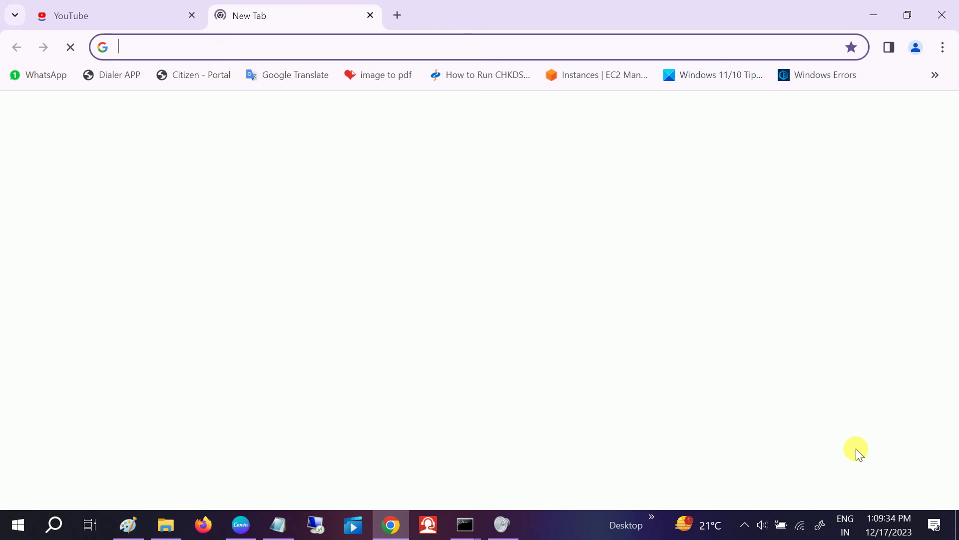
right_click(766, 529)
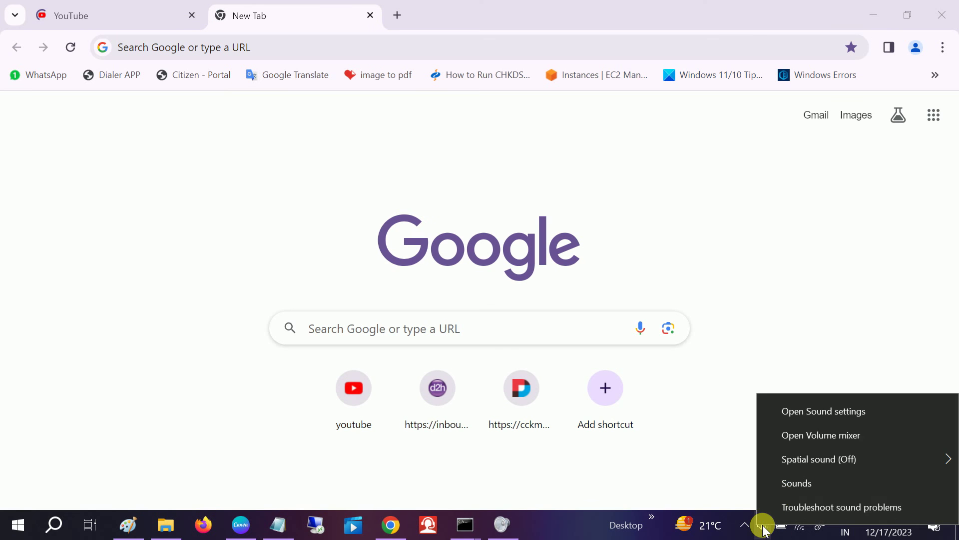
click(823, 443)
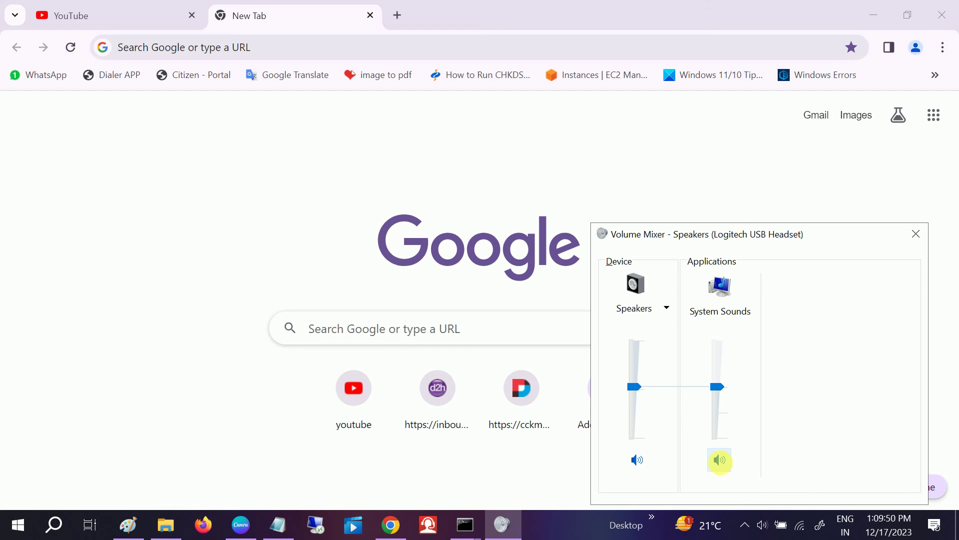
click(895, 18)
click(880, 16)
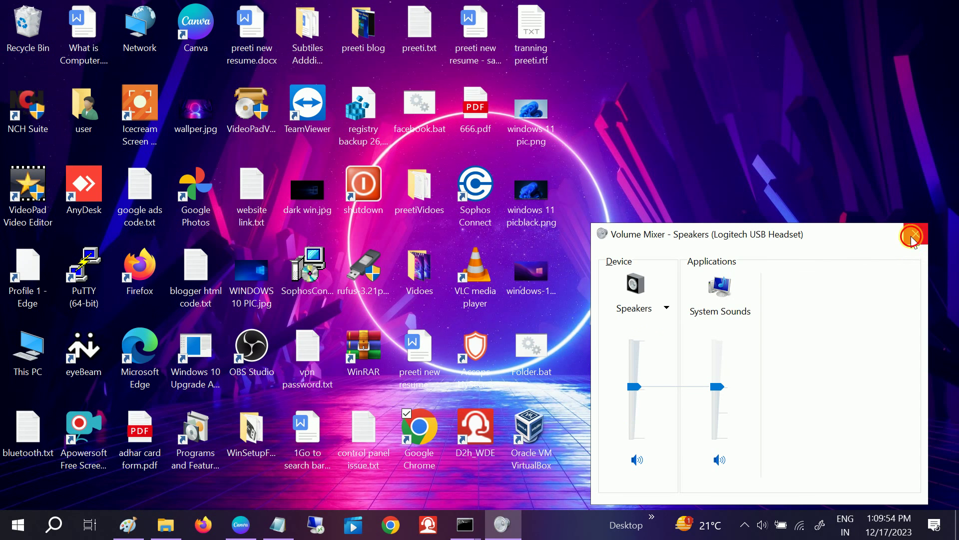